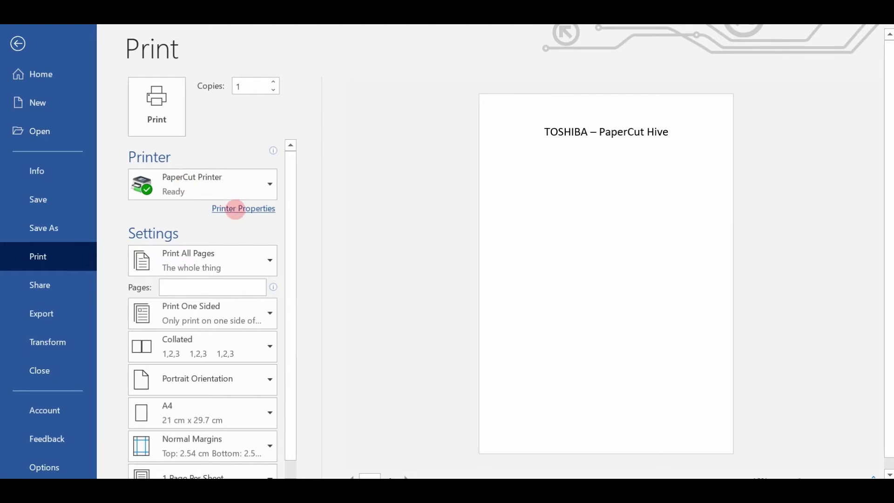
- Check the PaperCut Printer's Layout and Paper/Quality settings, then print the TOSHIBA – PaperCut Hive document
click(236, 209)
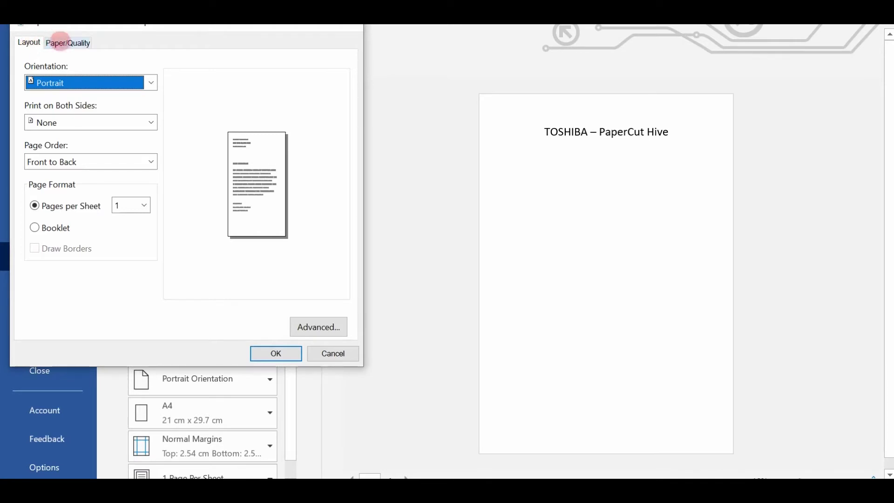
click(61, 43)
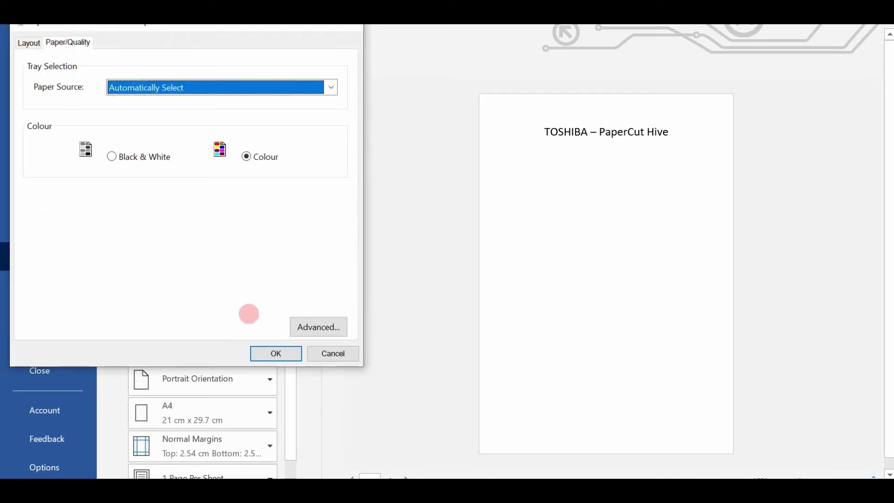
click(275, 354)
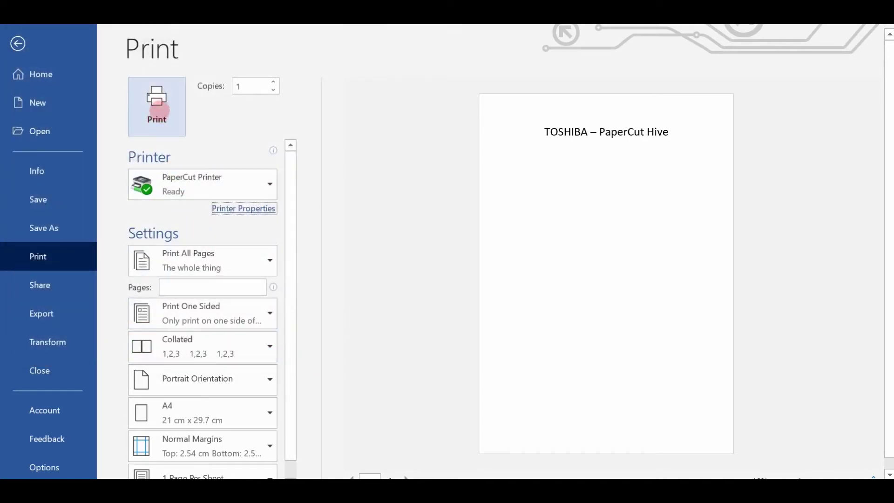
click(159, 108)
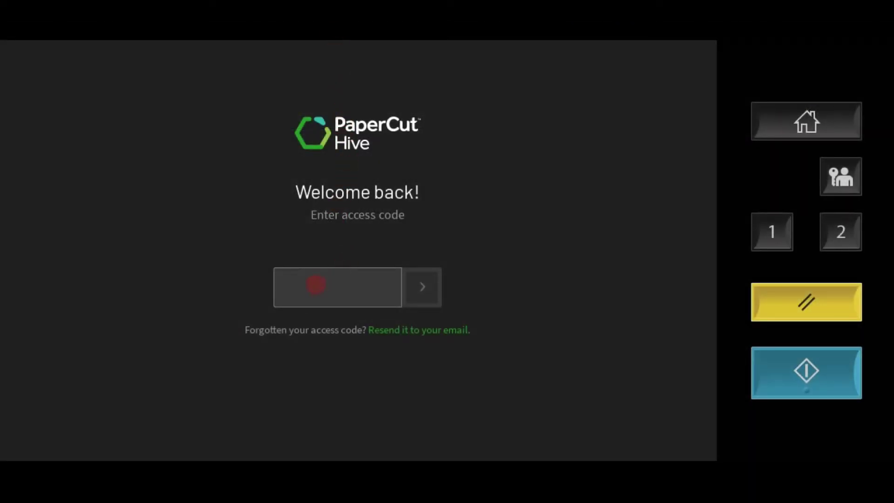
- Sign in to PaperCut Hive at the printer with the access code and open the held Word job
click(318, 292)
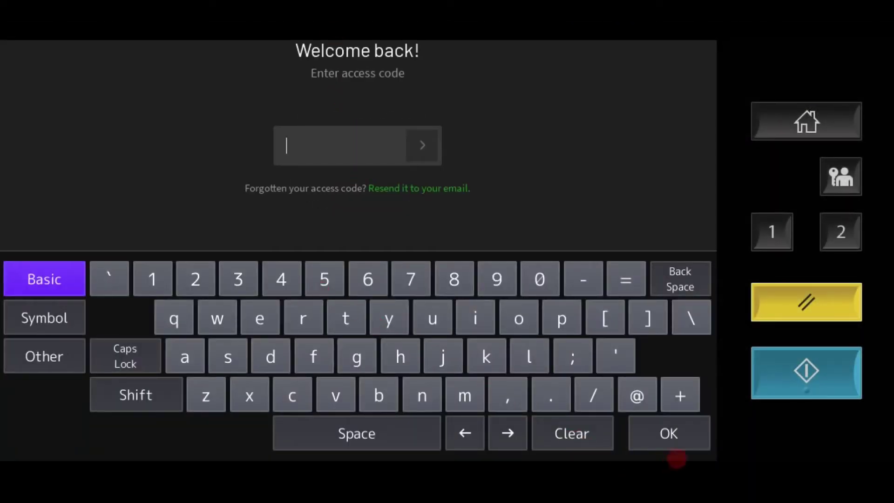
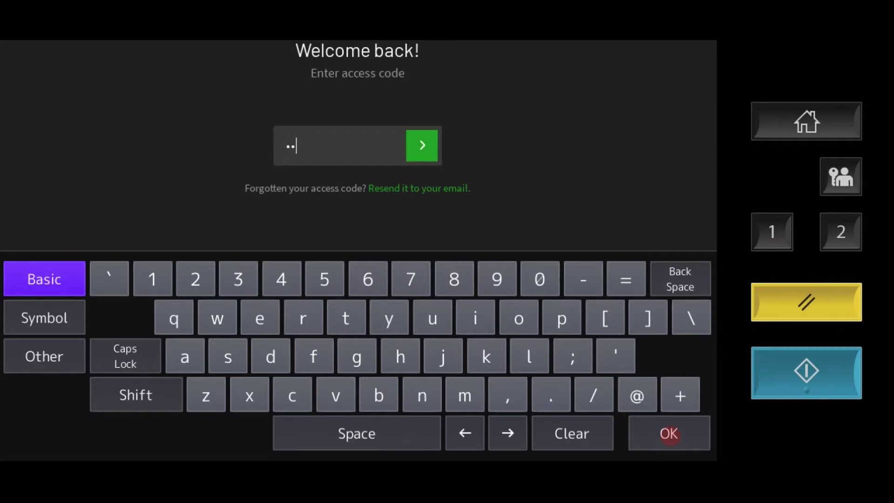
click(669, 434)
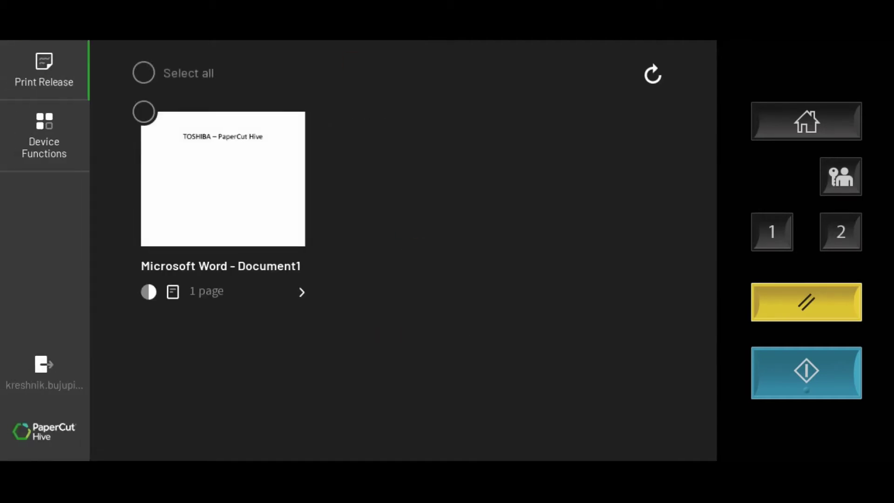
click(42, 85)
- Review the Microsoft Word - Document1 job details, close them, and select the job for release
click(300, 293)
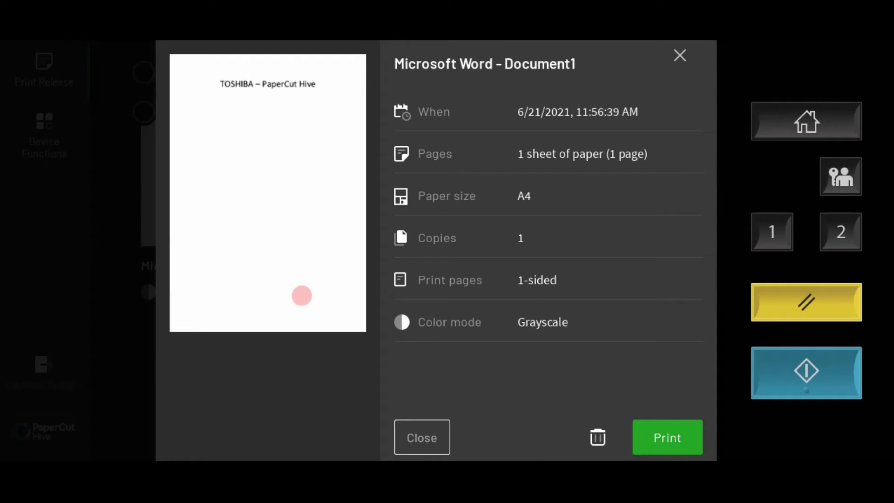
click(426, 441)
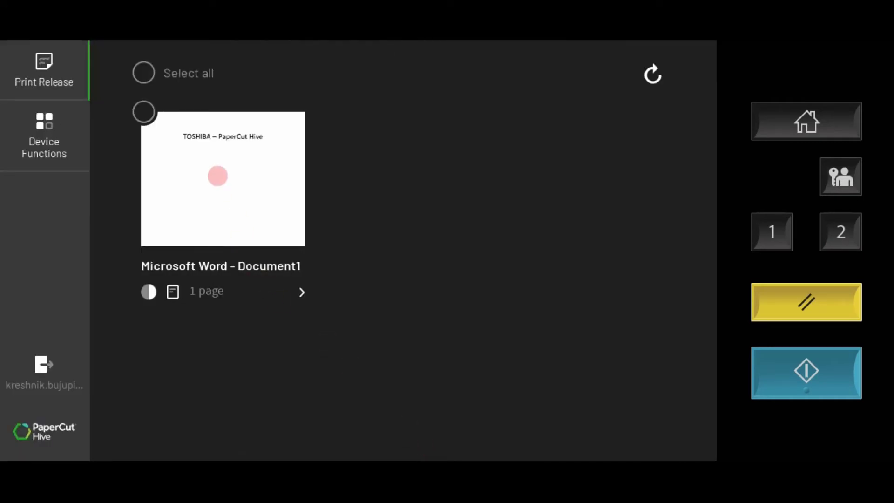
click(217, 176)
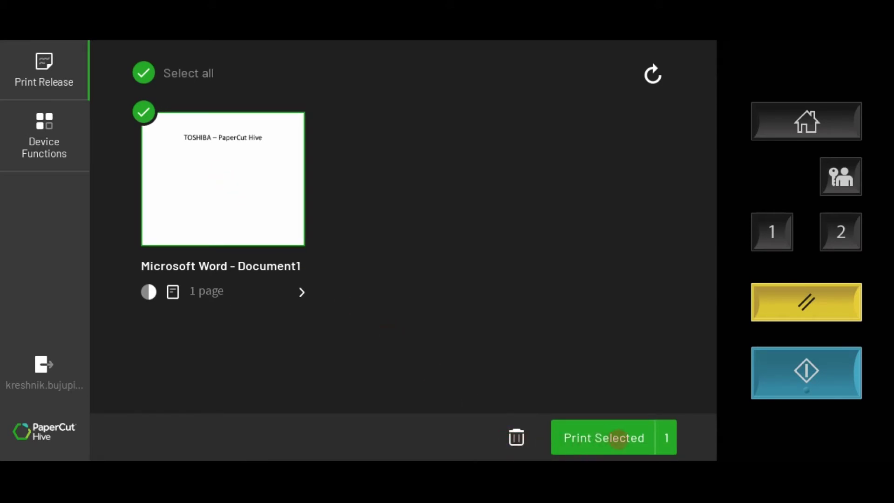
- Print the selected Word job, sign out of PaperCut Hive, and launch Hive Lite Release
click(619, 439)
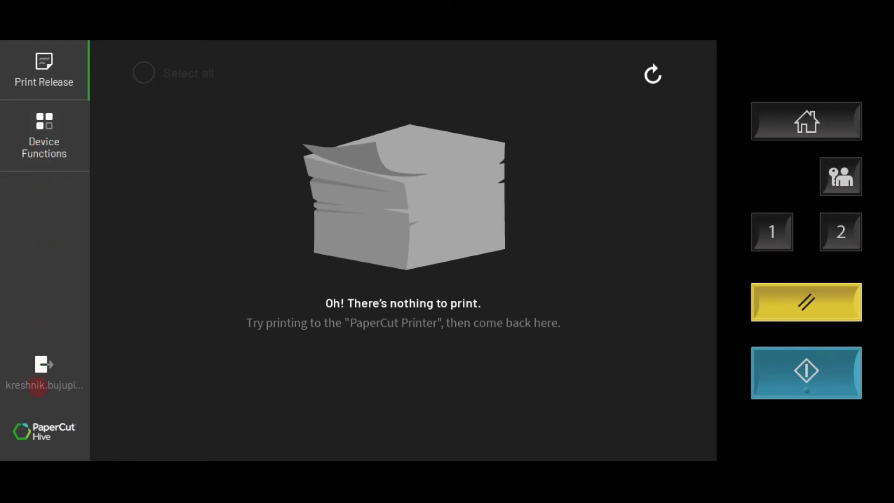
click(38, 384)
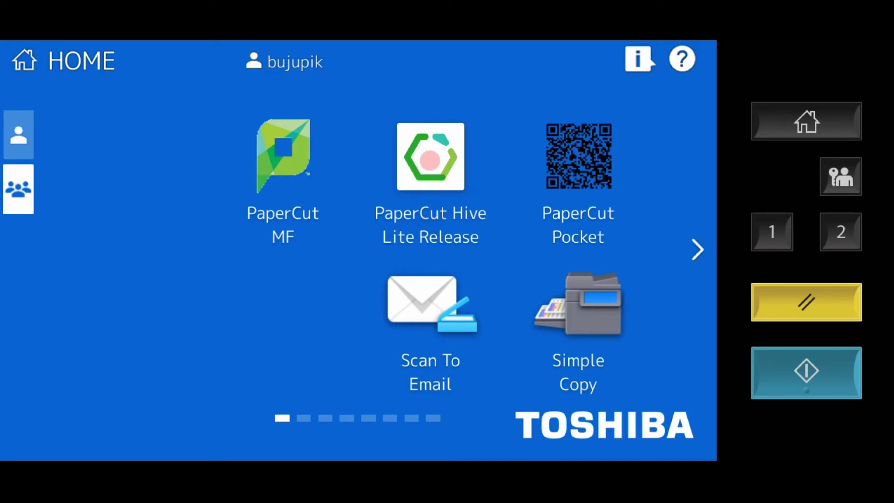
click(429, 160)
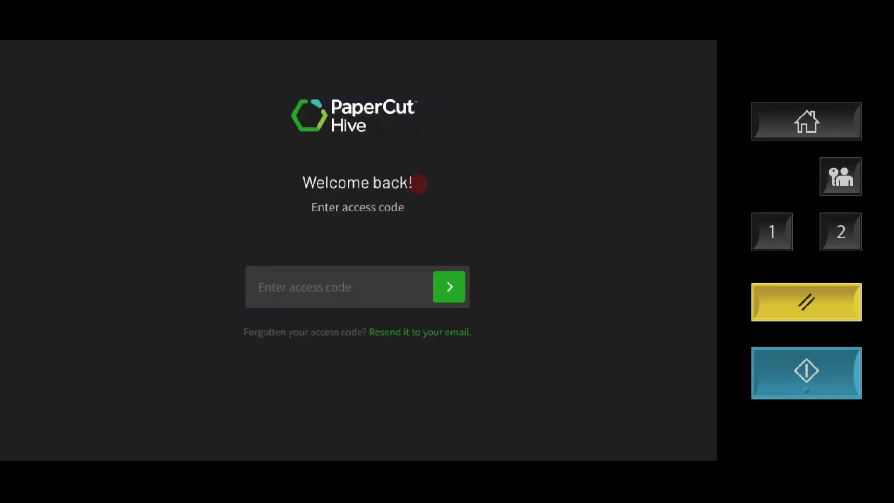
- Sign in to Hive Lite Release with the access code and select all three held Word jobs
click(312, 287)
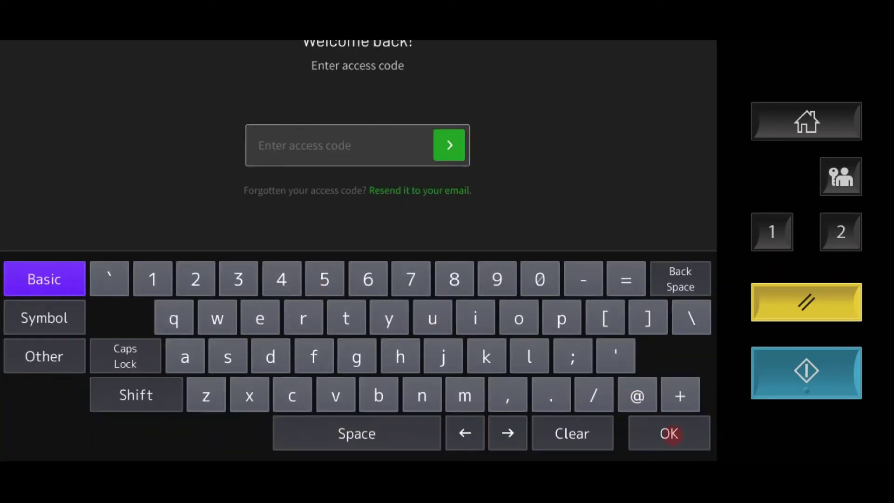
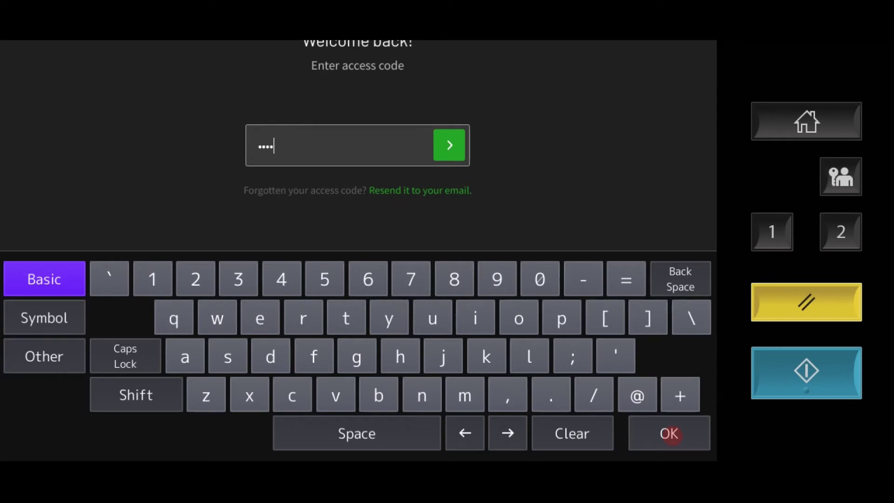
click(671, 433)
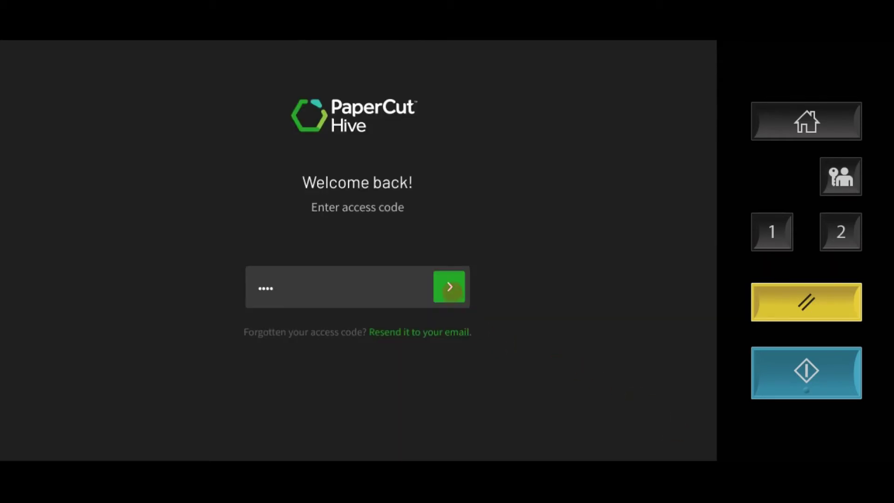
click(450, 287)
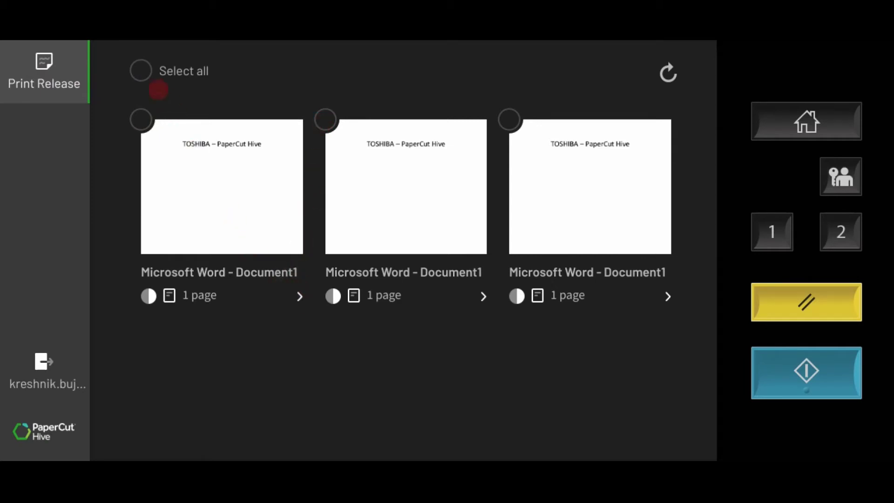
click(141, 71)
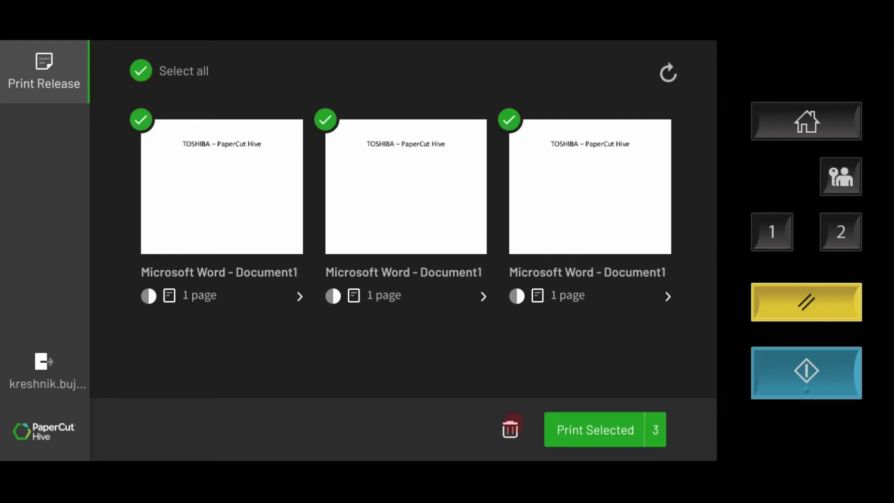
- Print the three selected Word jobs despite the duplicate warning, then sign out of the printer
click(591, 429)
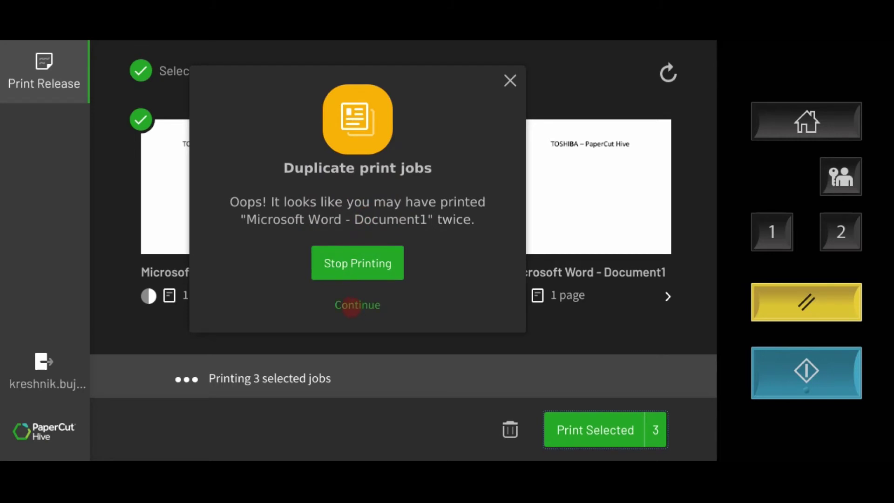
click(353, 306)
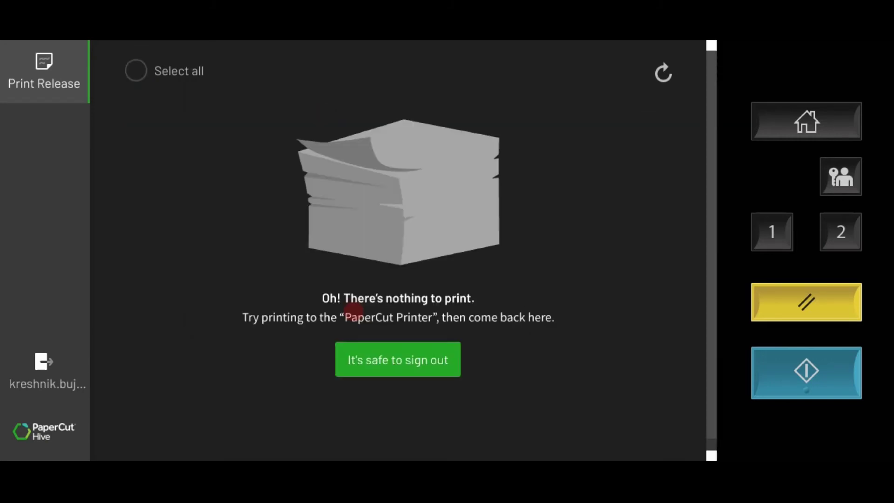
click(396, 360)
click(41, 361)
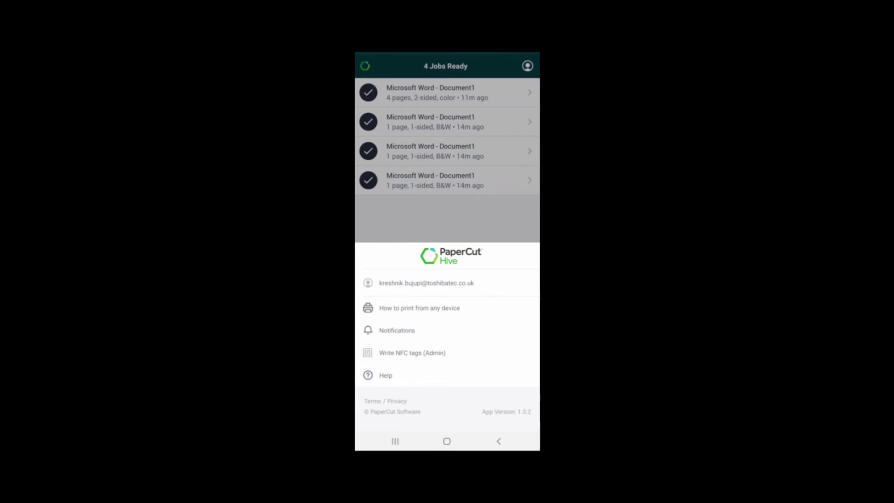
- Close the account menu and open the four-page, 2-sided colour Word job's details
key(Escape)
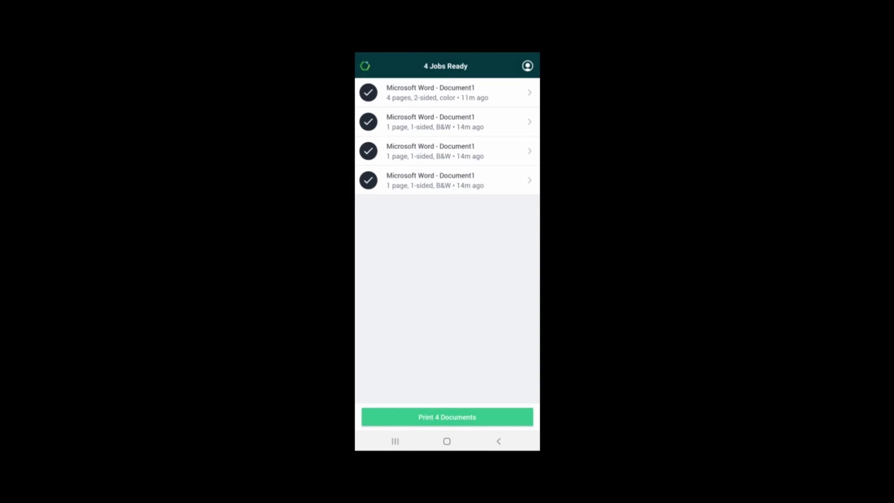
click(442, 92)
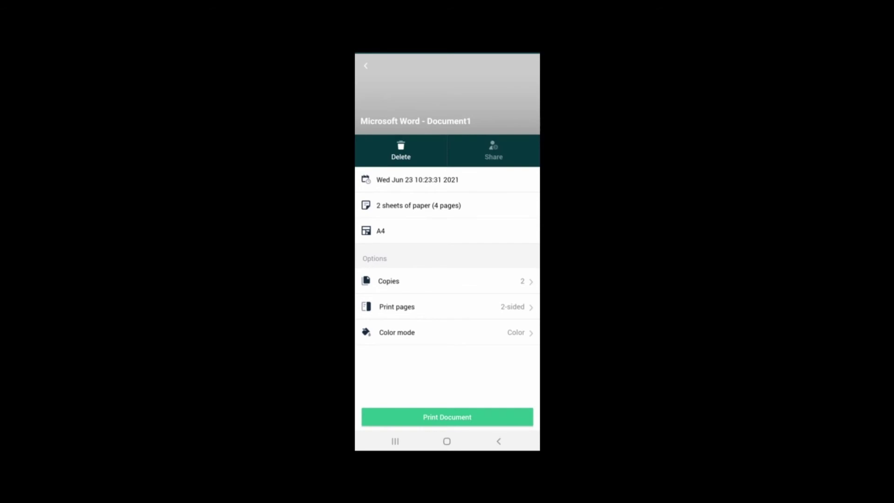
- Print the Word job from the mobile app as 3 copies in Black & White
click(388, 281)
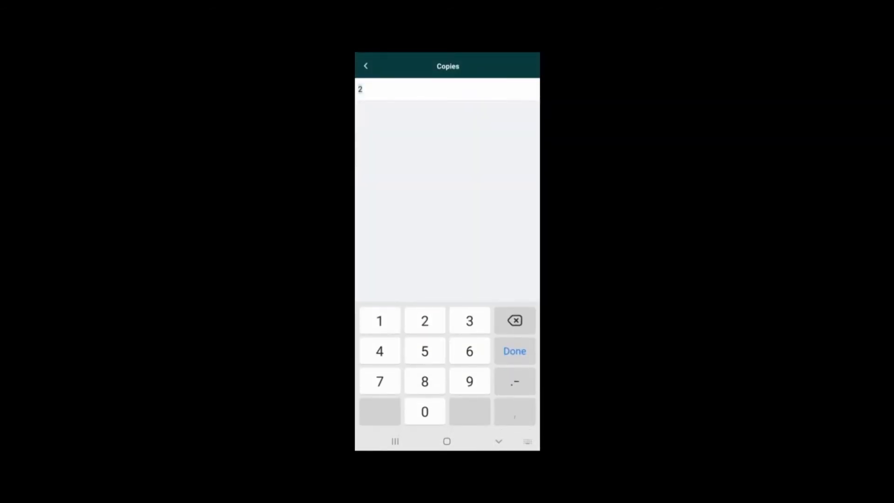
click(469, 321)
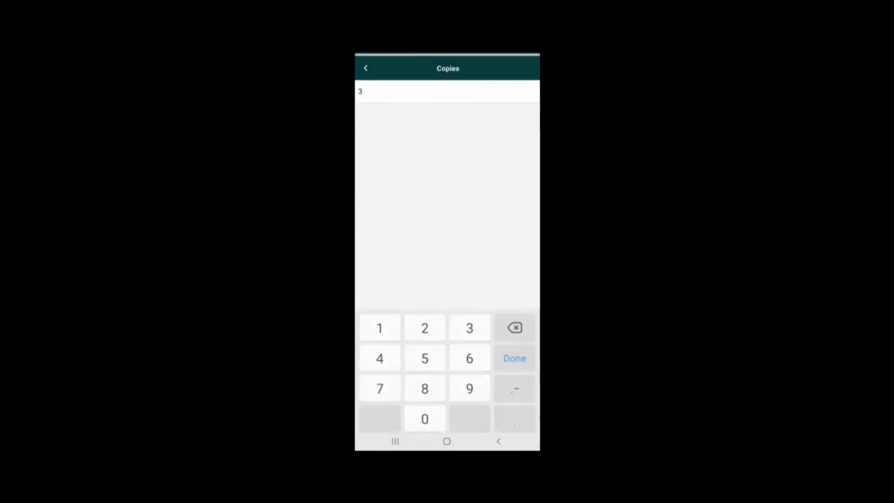
click(514, 358)
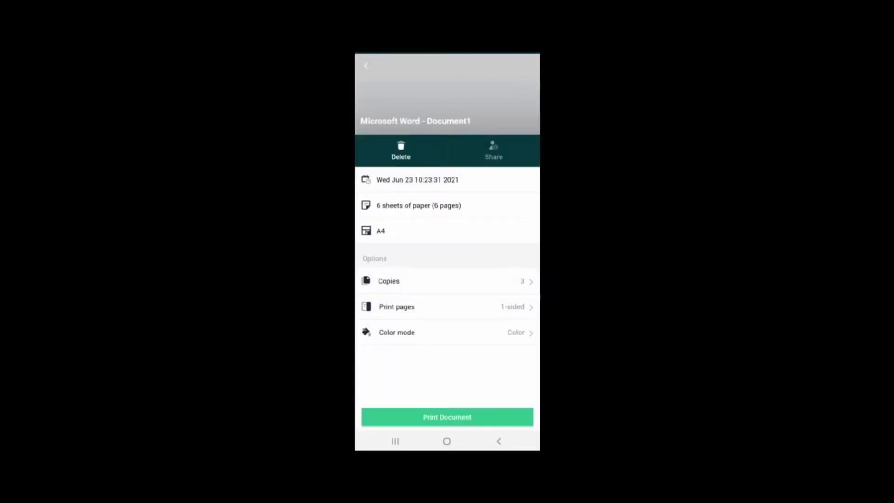
click(396, 332)
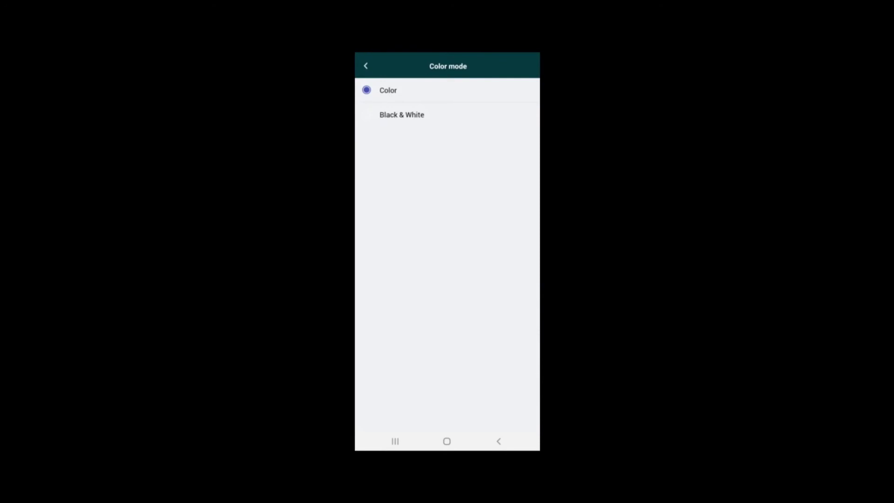
click(401, 114)
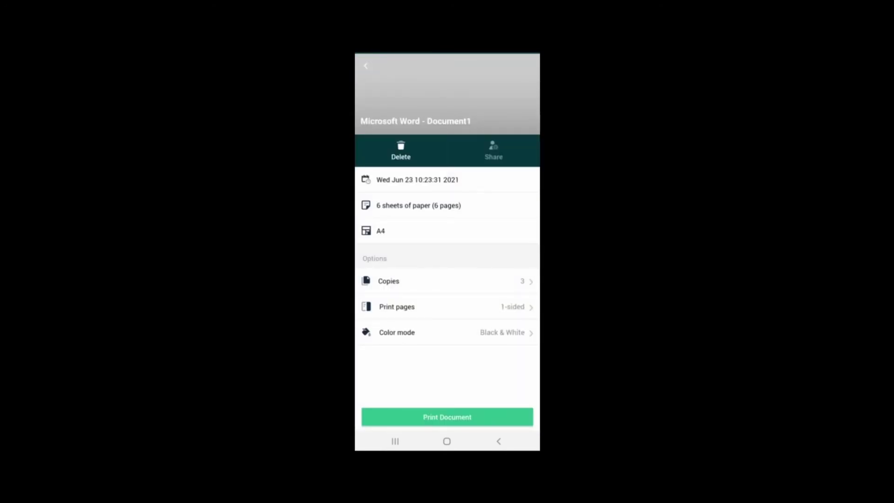
click(447, 417)
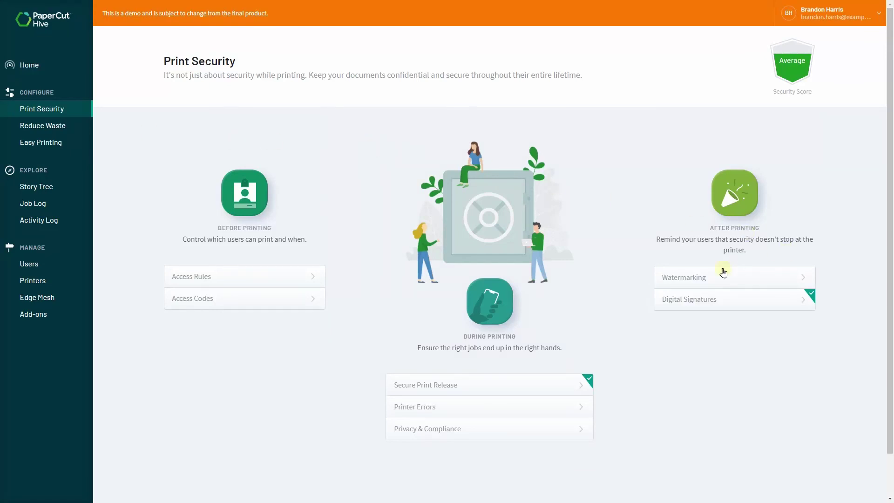
- Open the after-printing watermarking settings, then show the Job Log filter options
click(698, 297)
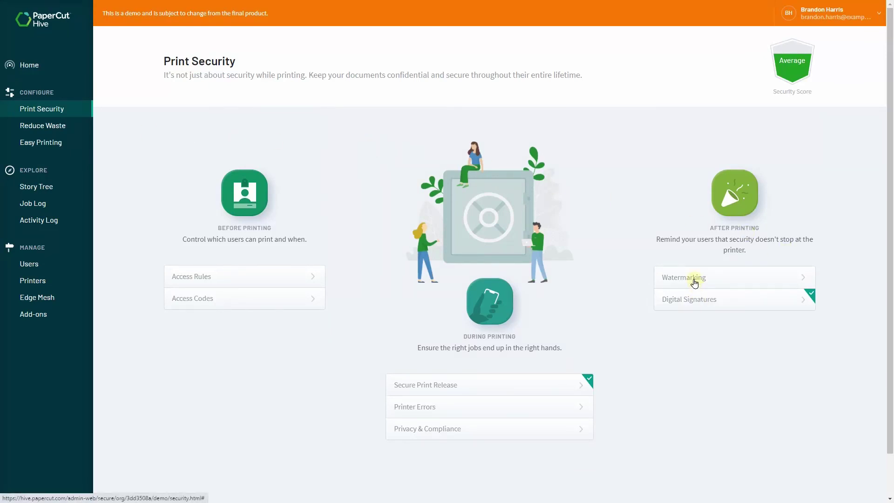
click(693, 280)
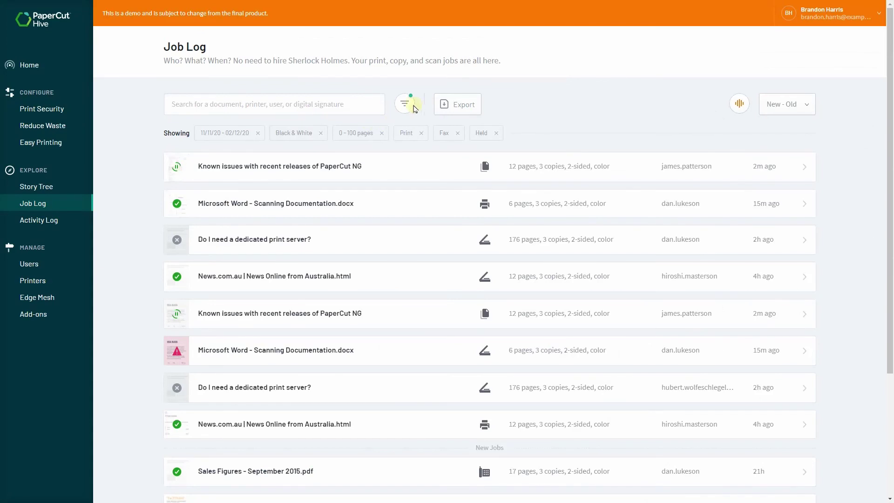
click(403, 104)
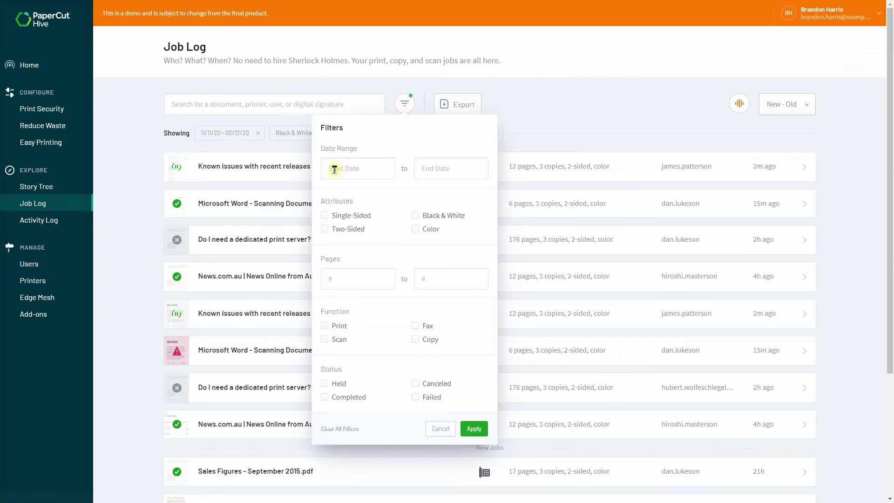